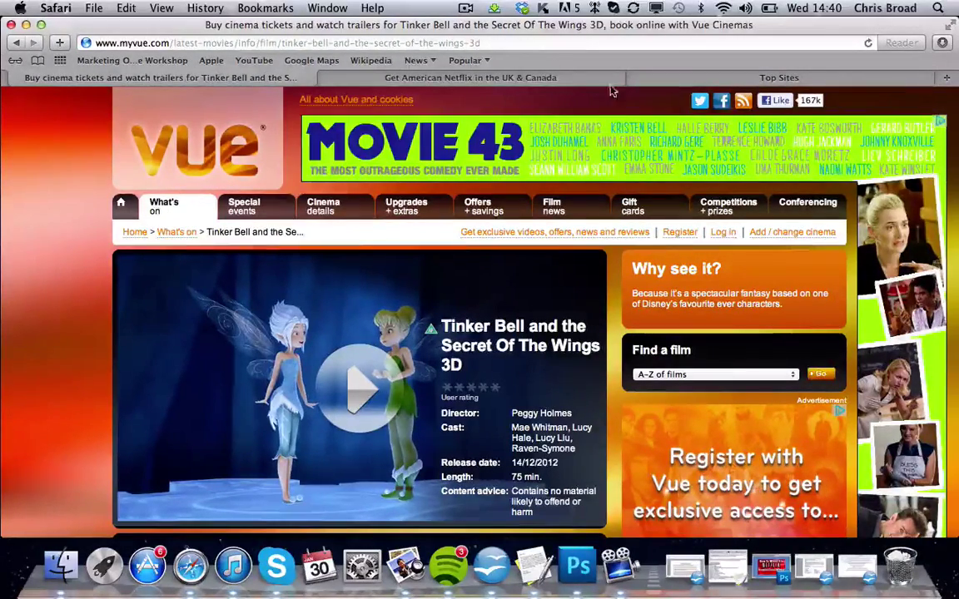
Switch from the Vue Tinker Bell 3D film page to Safari's Top Sites tab
left_click(692, 80)
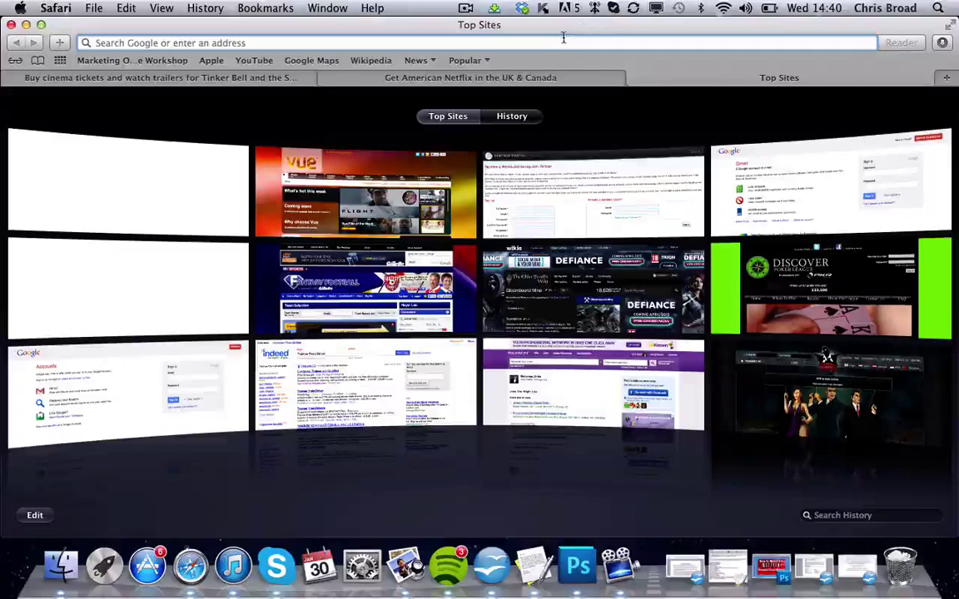
Load netflix.com and scroll through the home page's rows of recommended titles
type("netflix.")
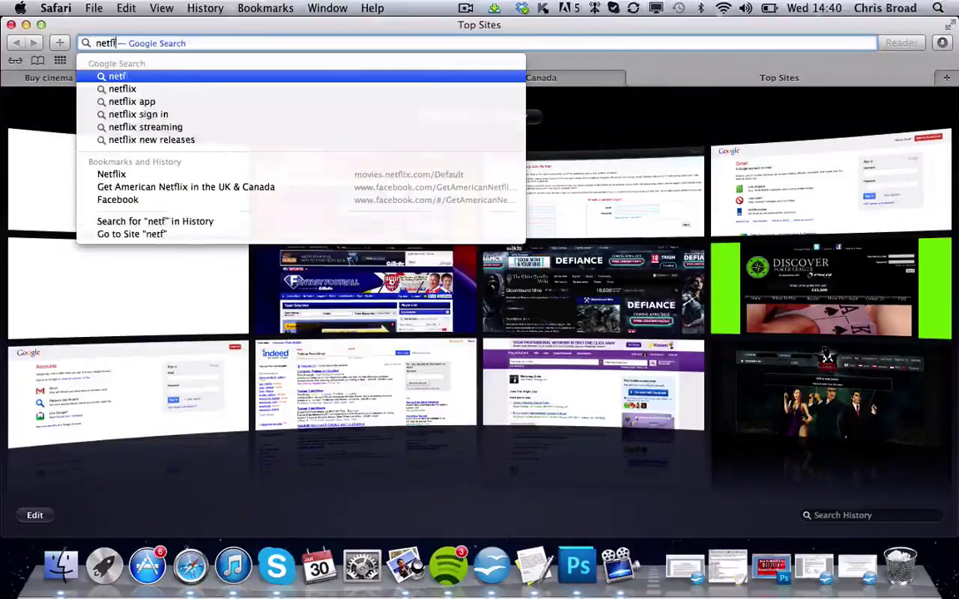
type("com")
key("Return")
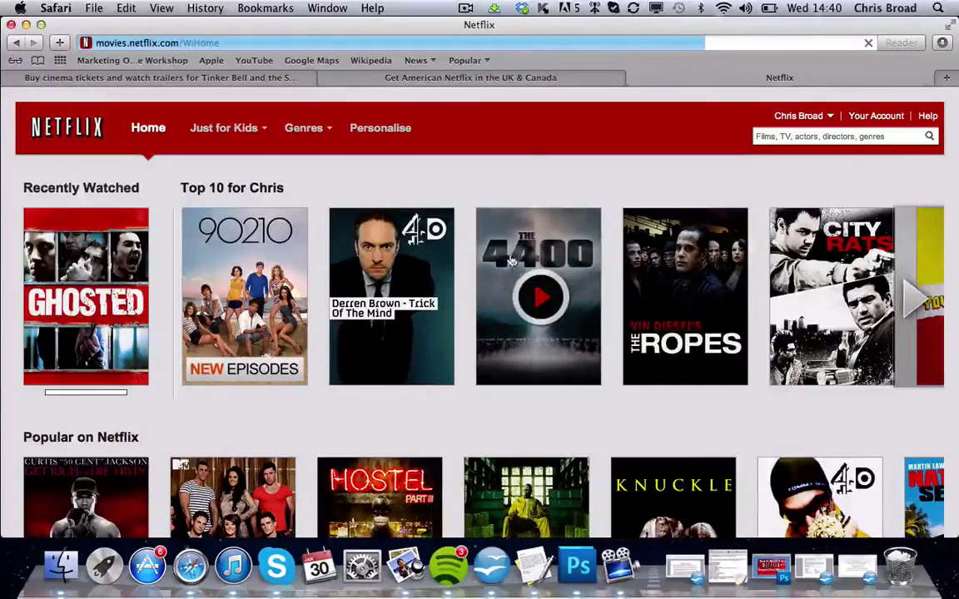
scroll(517, 393, "down", 5)
scroll(518, 393, "down", 10)
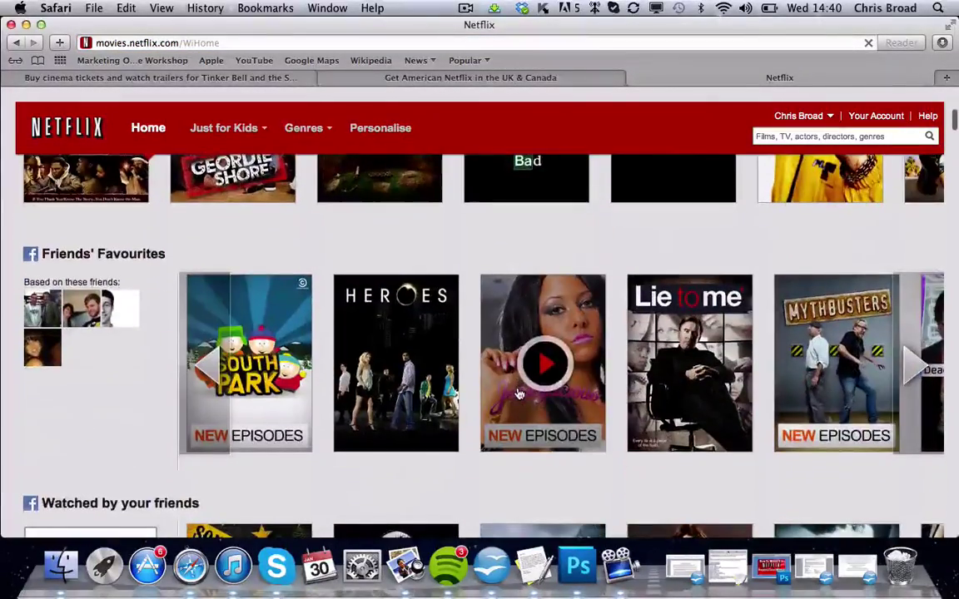
scroll(518, 393, "down", 5)
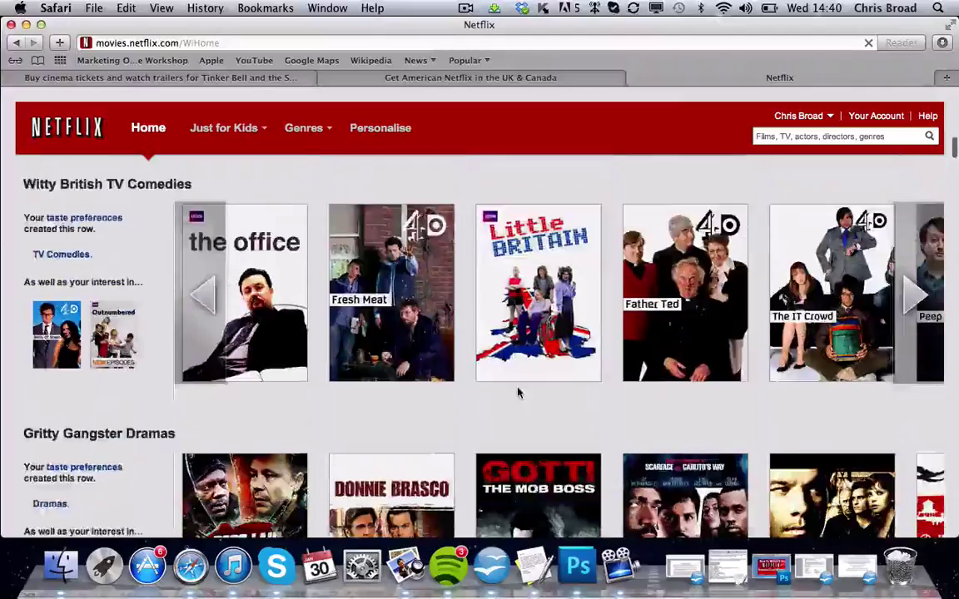
scroll(906, 173, "up", 12)
Search Netflix for 'Secret of the Wings' and scroll the results showing it unavailable
left_click(837, 137)
type("s")
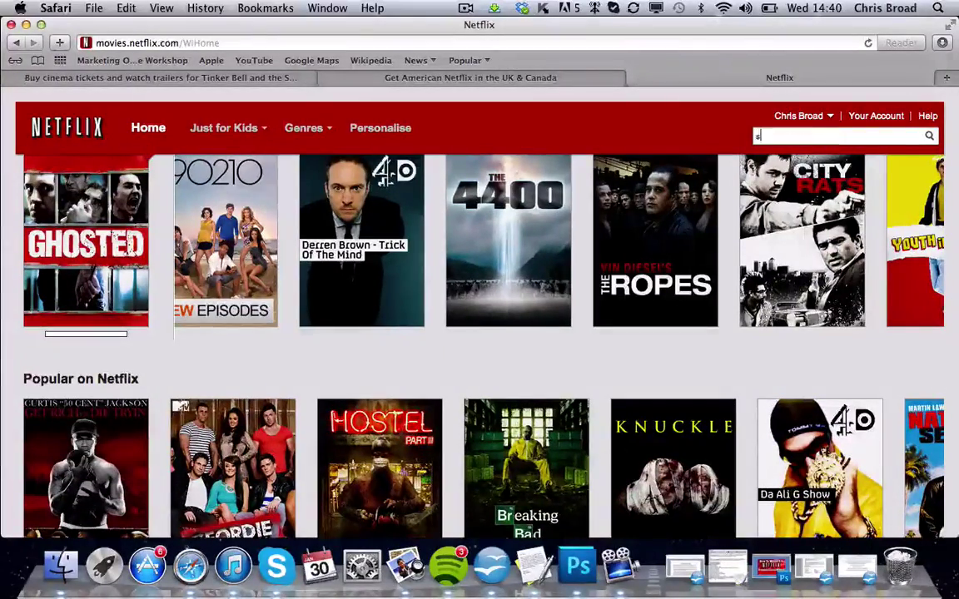
type("ecret of")
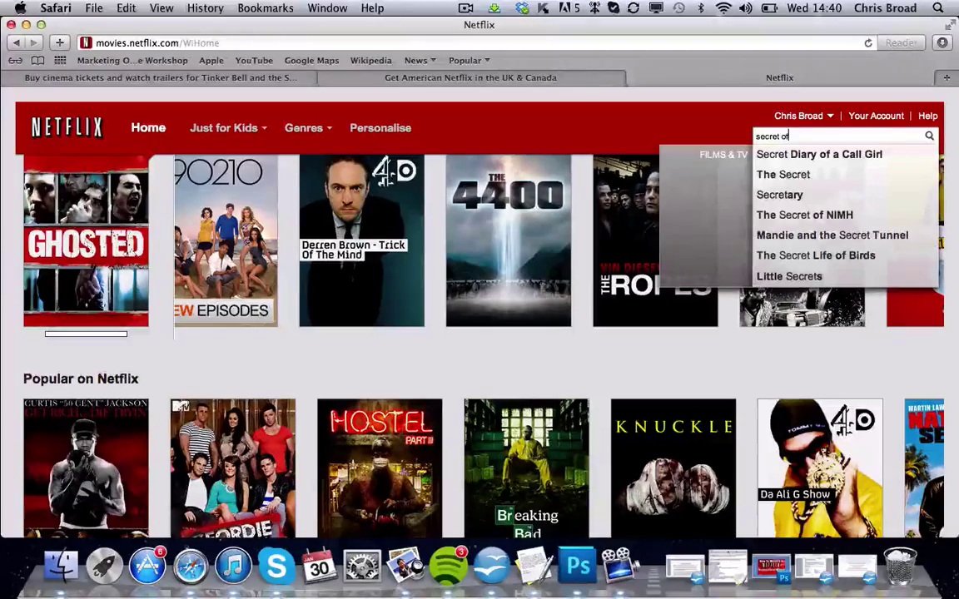
type(" the wings")
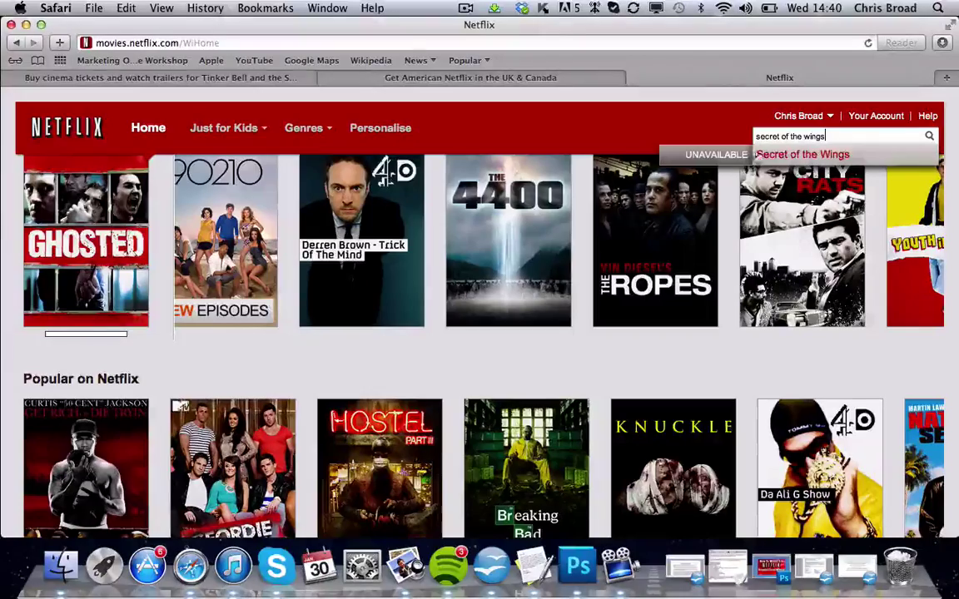
left_click(784, 161)
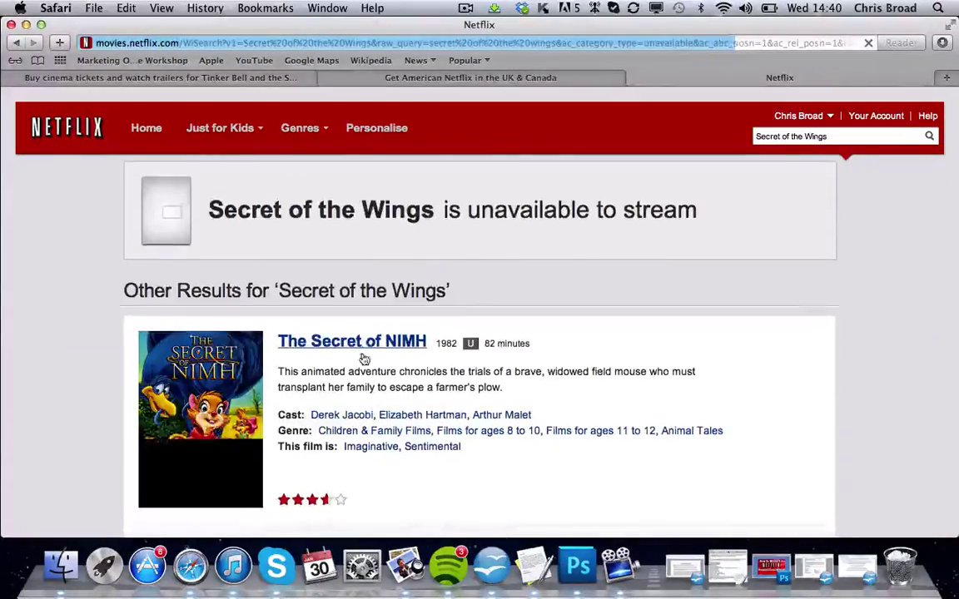
scroll(364, 358, "down", 5)
scroll(363, 358, "down", 5)
scroll(364, 358, "up", 15)
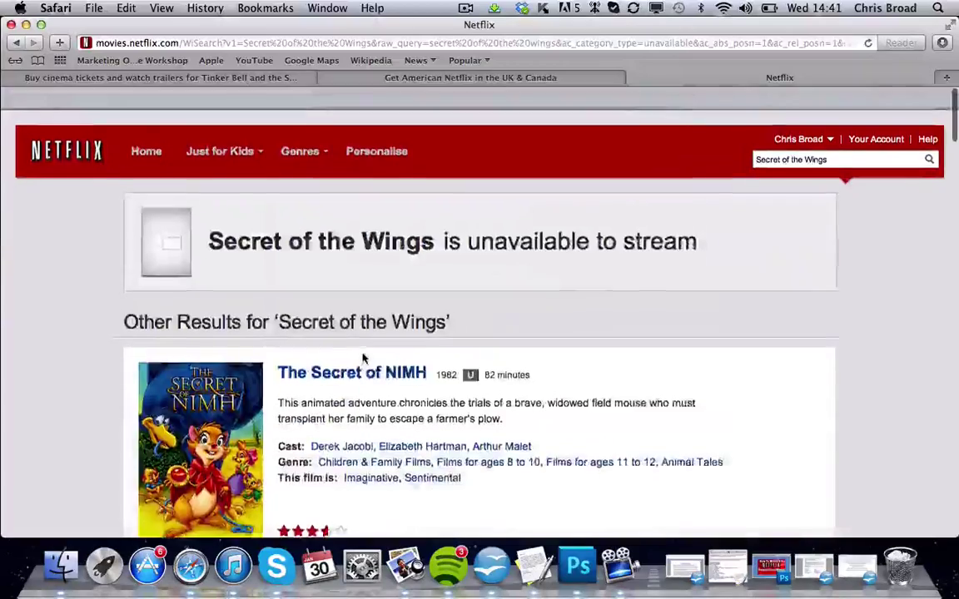
scroll(364, 358, "down", 1)
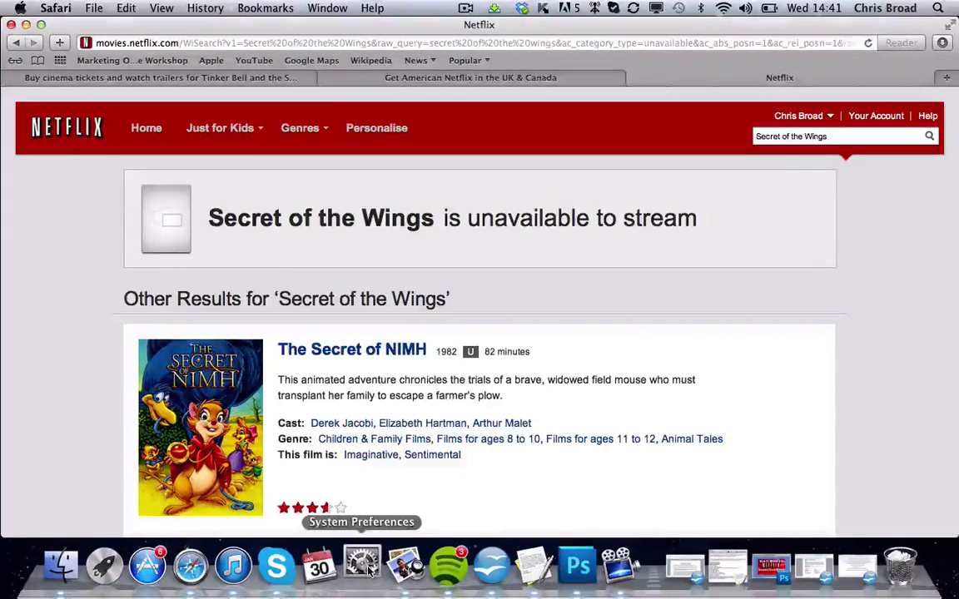
Open the Network pane in System Preferences and show Wi-Fi's Advanced settings
left_click(362, 567)
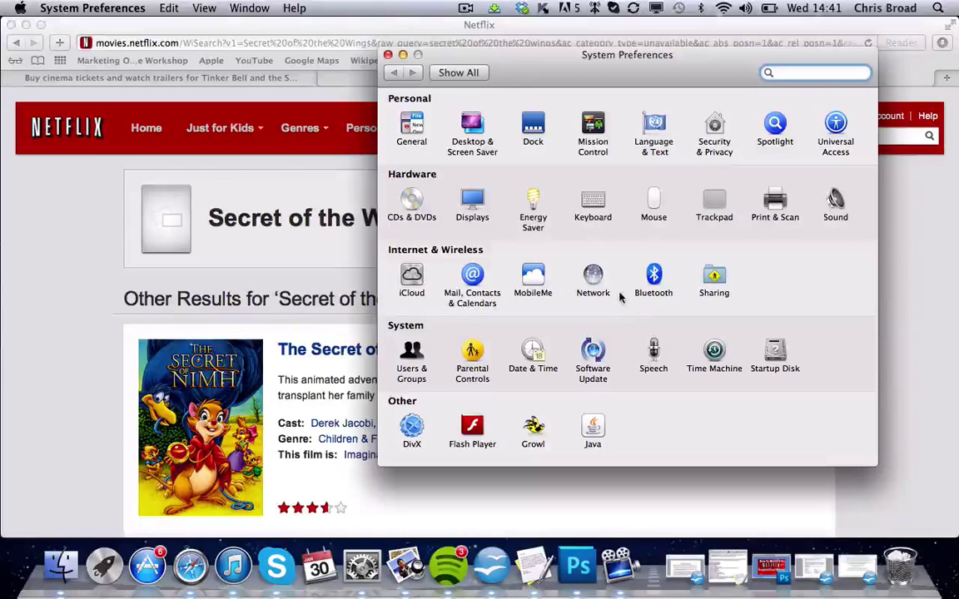
left_click(592, 282)
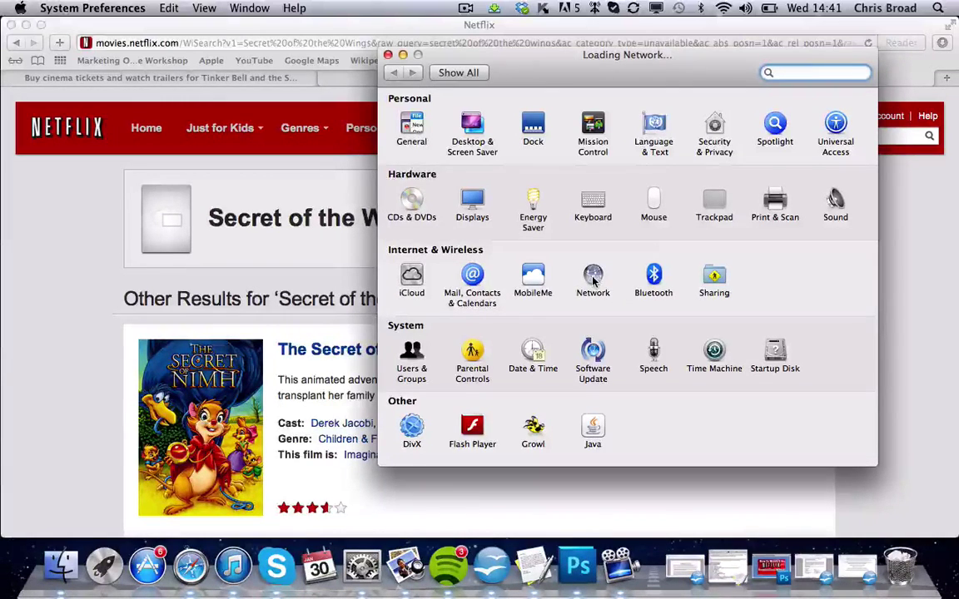
left_click(469, 153)
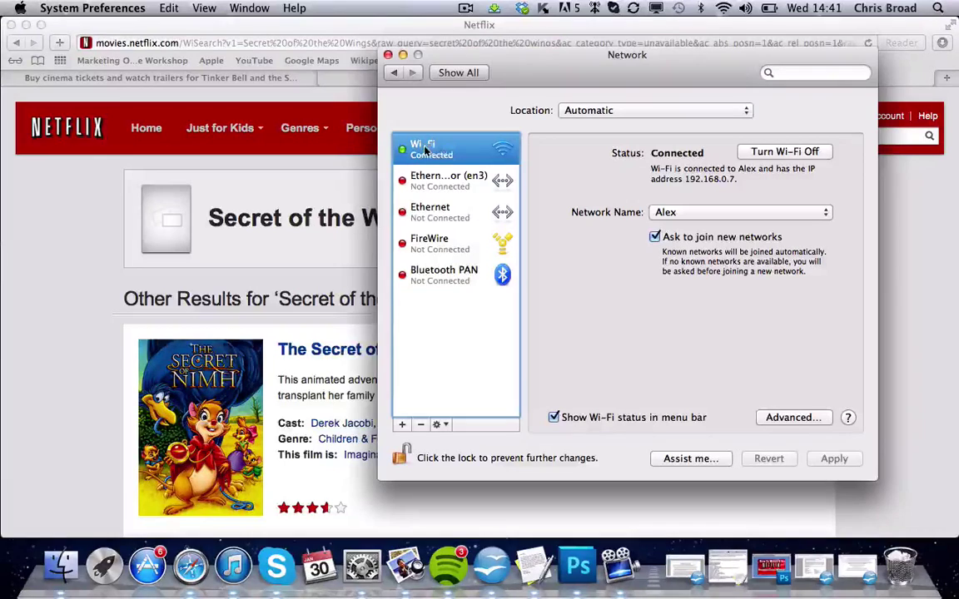
left_click(779, 423)
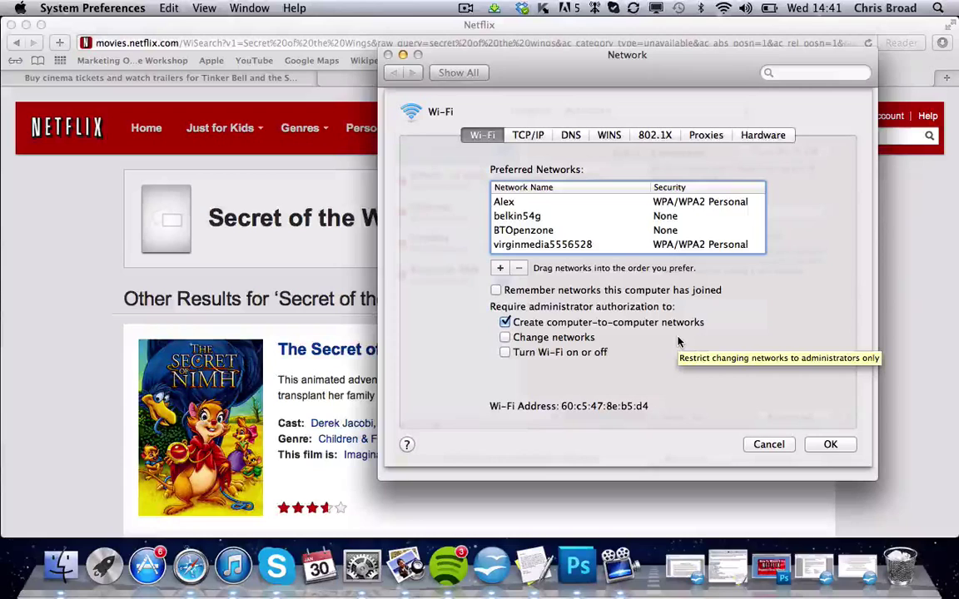
Replace DNS servers 62.6.40.178 and 62.6.40.162 with 208.122.23.22 and 208.122.23.23, then apply
left_click(571, 136)
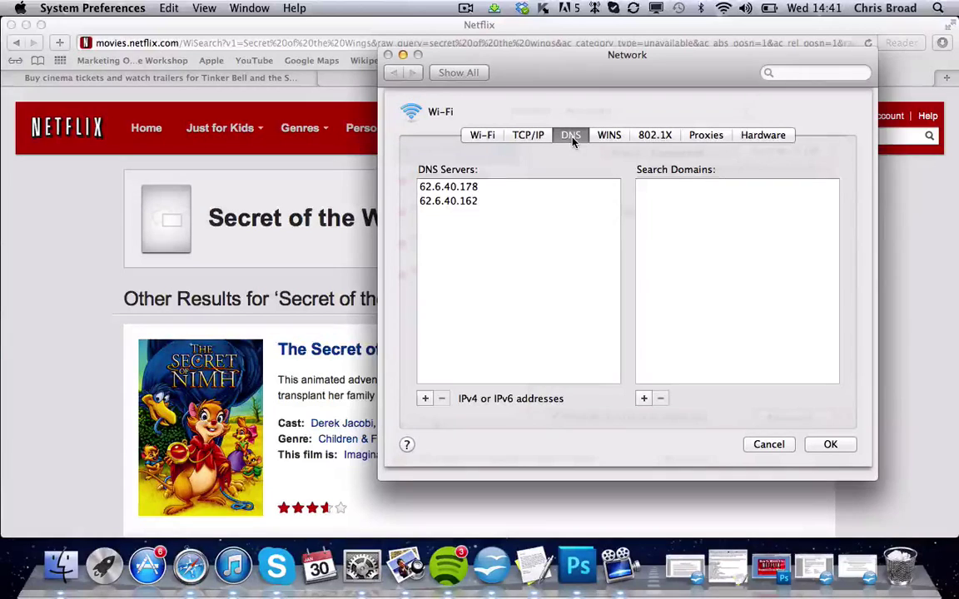
left_click(445, 188)
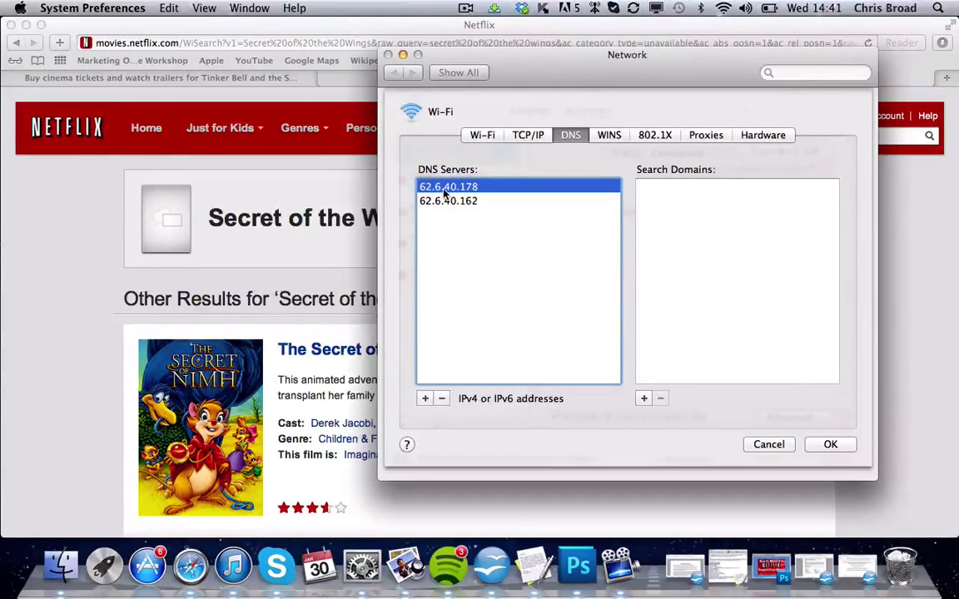
double_click(444, 188)
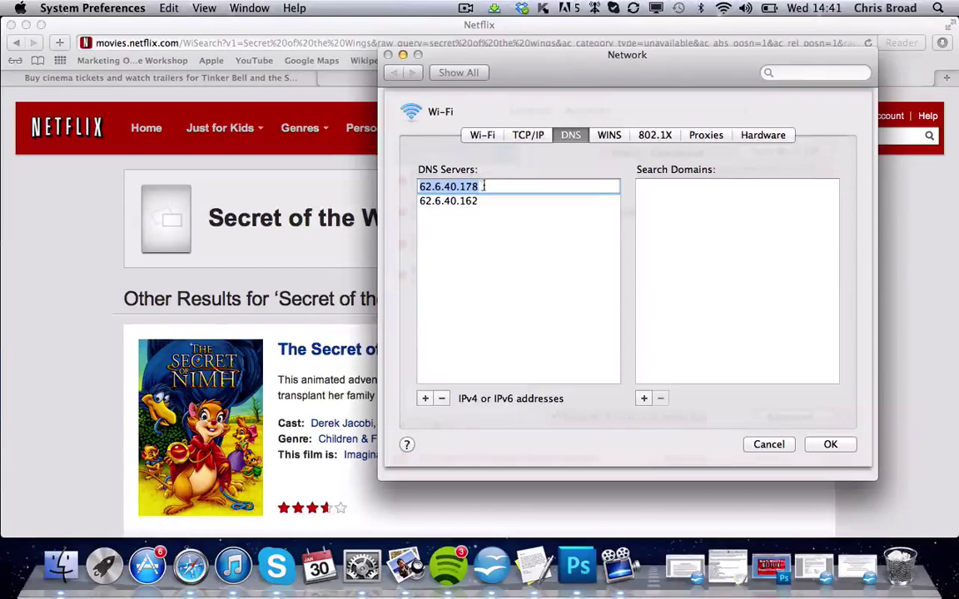
key("BackSpace")
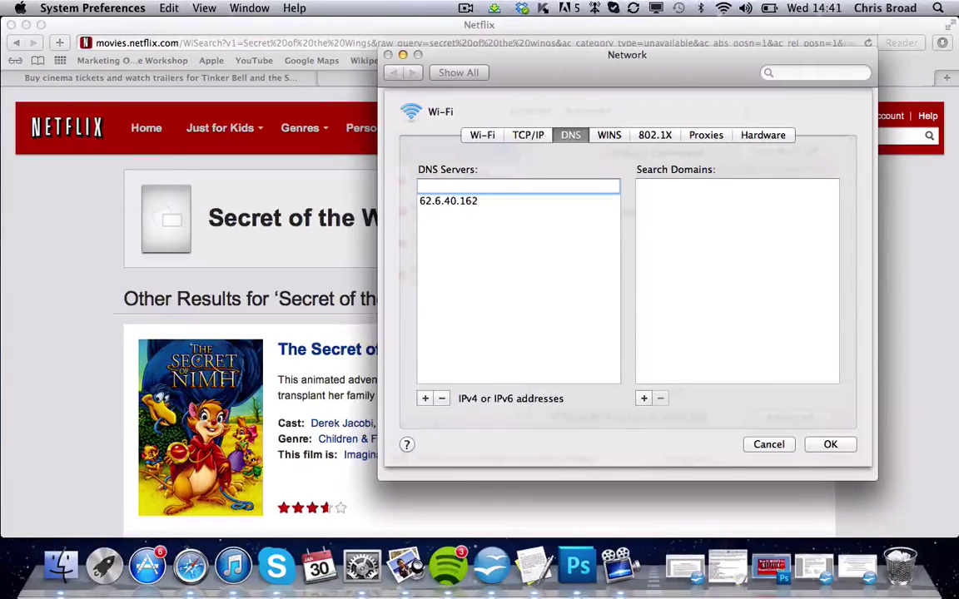
type("208.122")
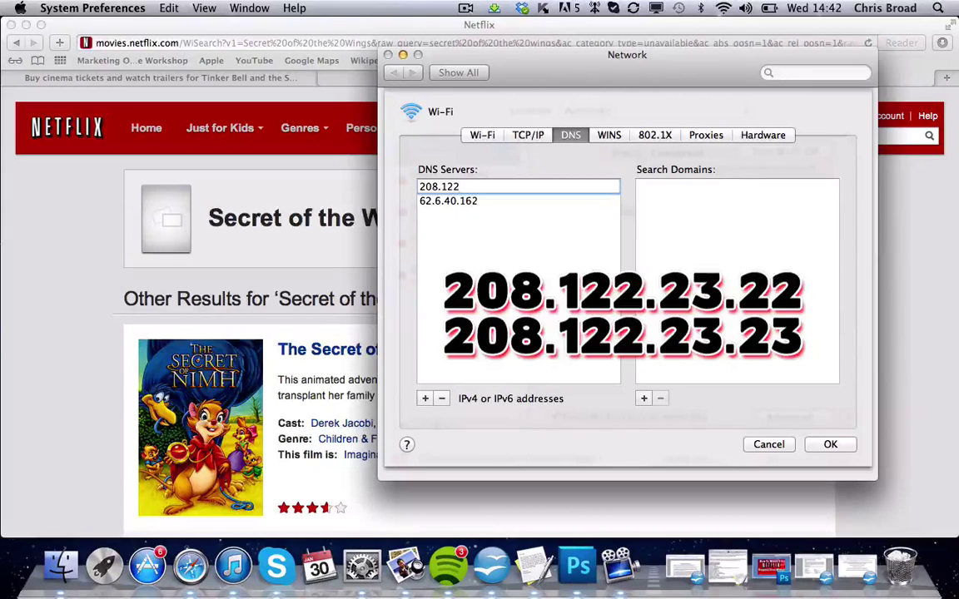
type(".23.22")
key("Return")
double_click(452, 202)
key("BackSpace")
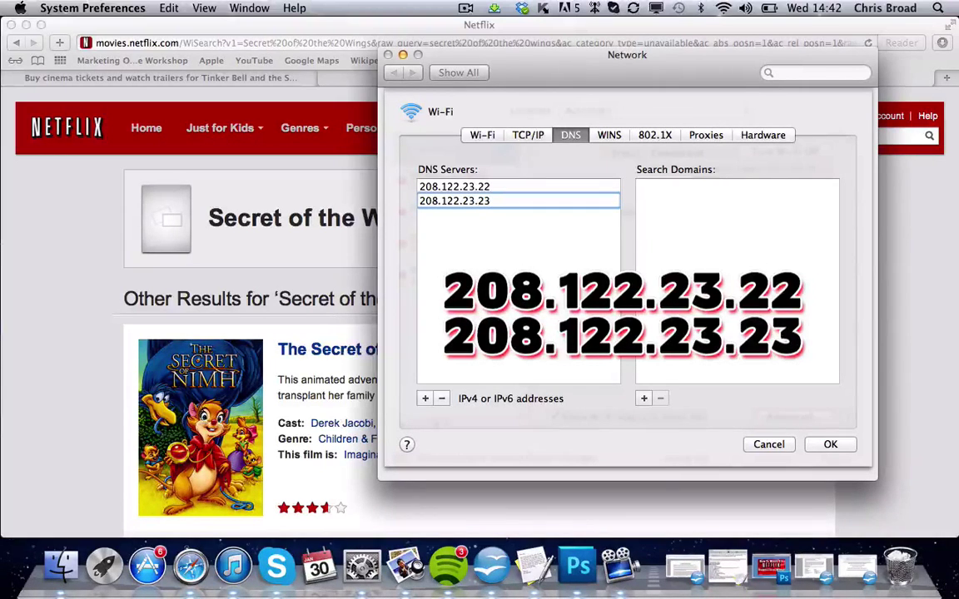
left_click(830, 444)
left_click(831, 458)
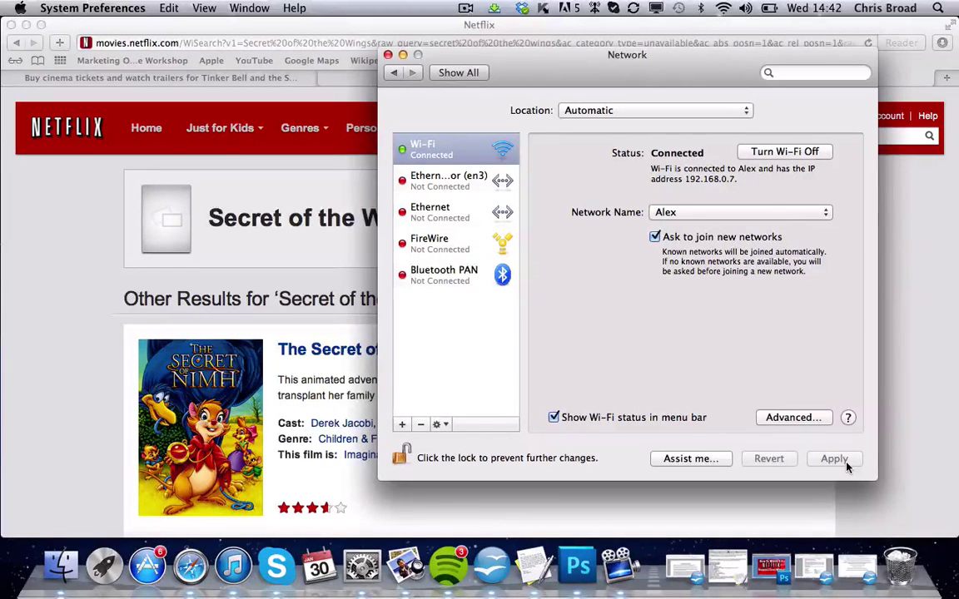
Close Network preferences and load unblock-us.co in a new Safari tab
left_click(386, 55)
left_click(440, 75)
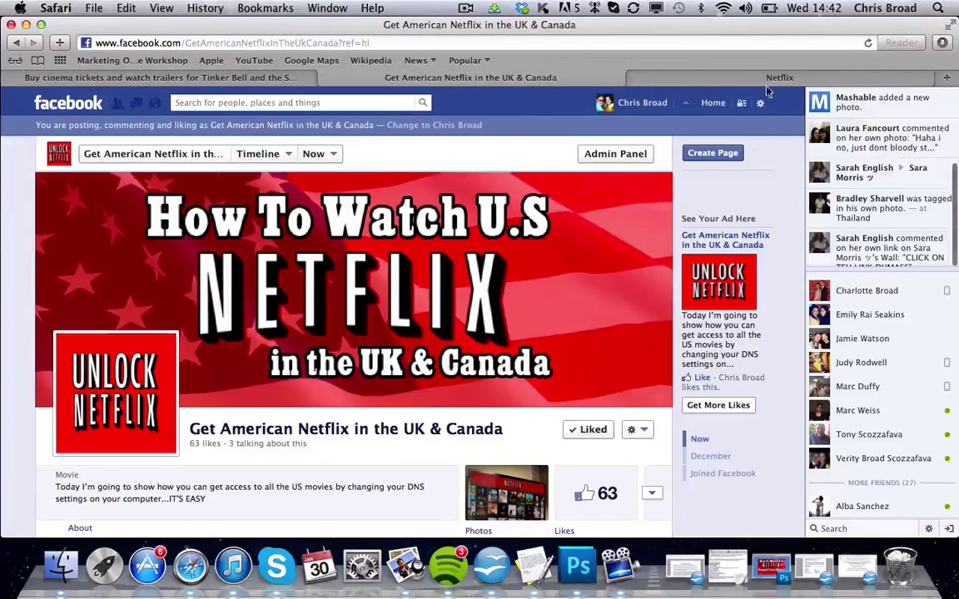
left_click(948, 78)
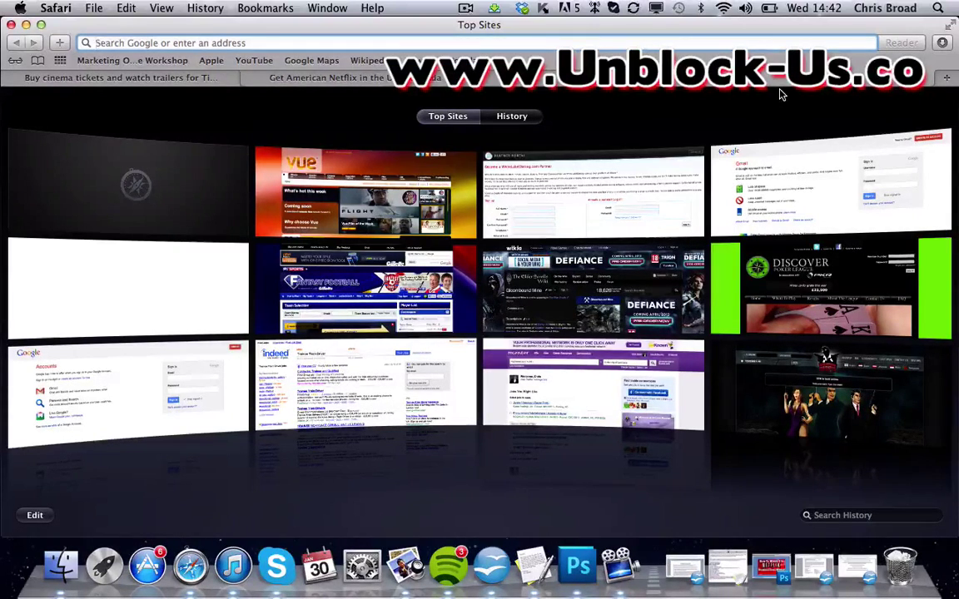
type("unblock-us.co")
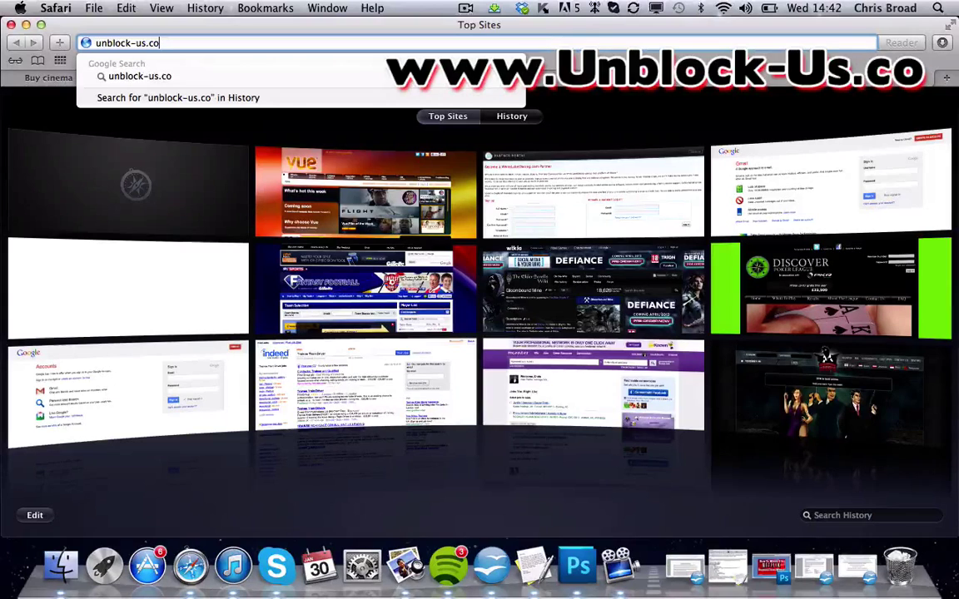
key("Return")
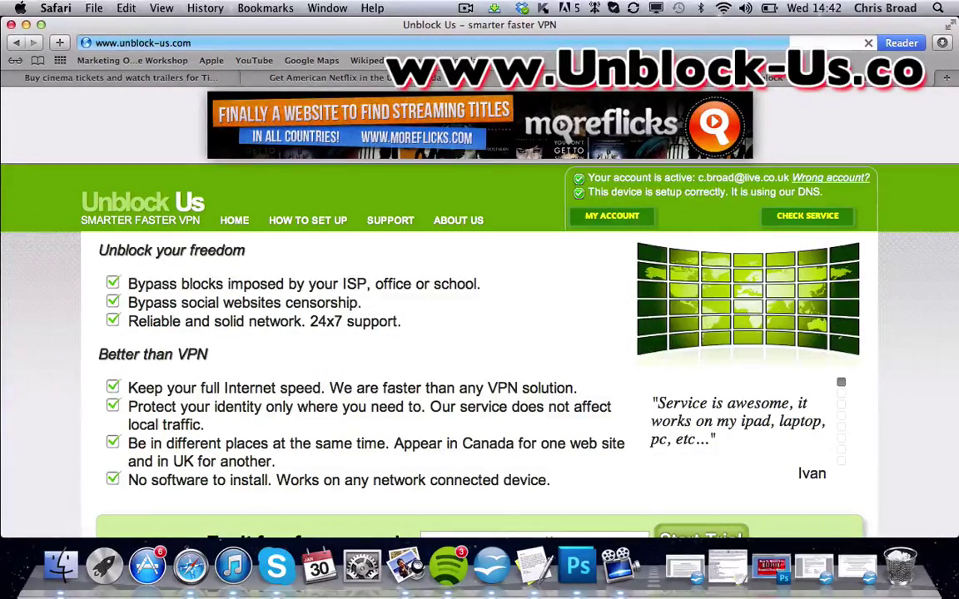
Enter an e-mail address in the 'Try it free for one week' field
scroll(480, 316, "down", 3)
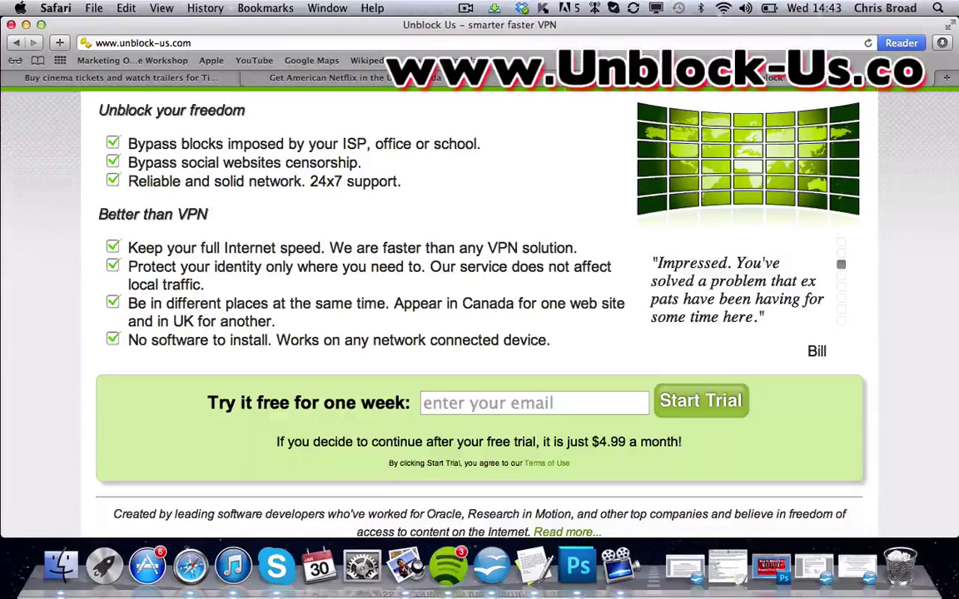
left_click(481, 405)
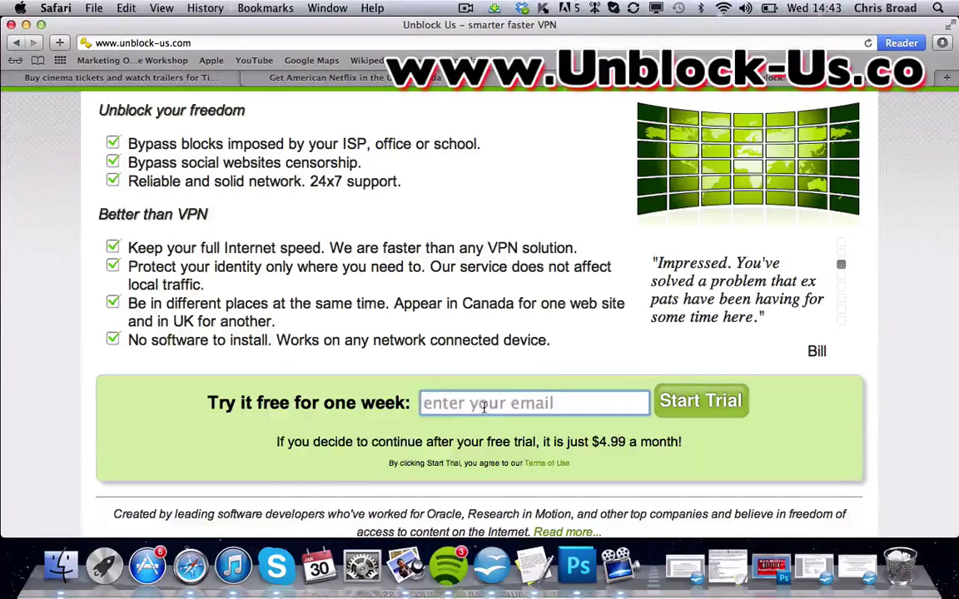
type("example")
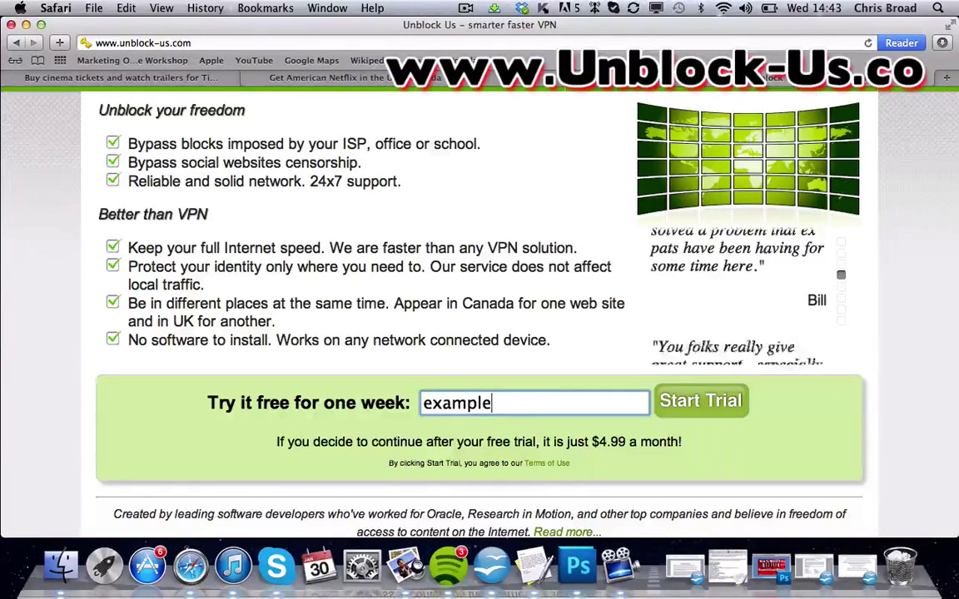
type("@vide")
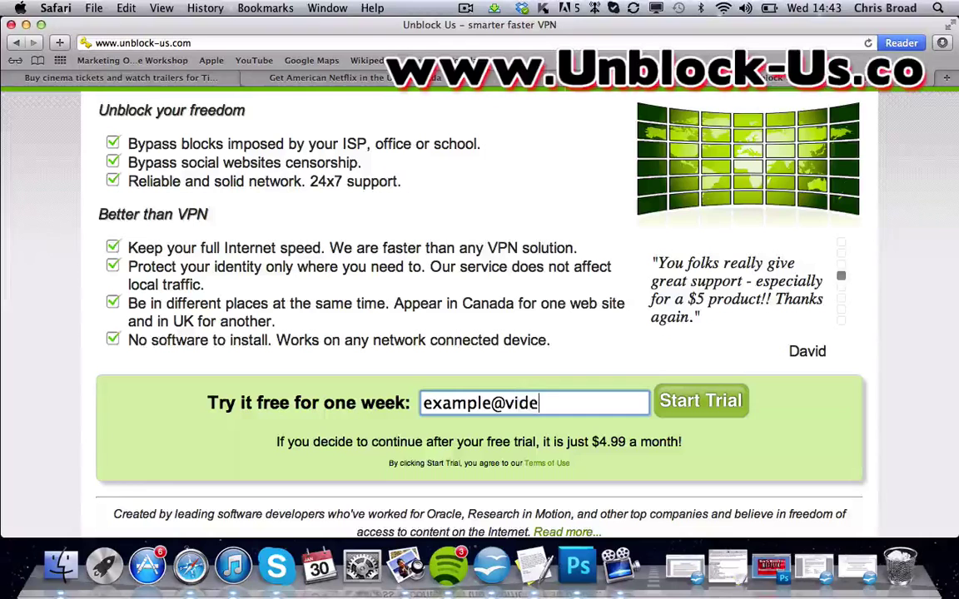
type("o.com")
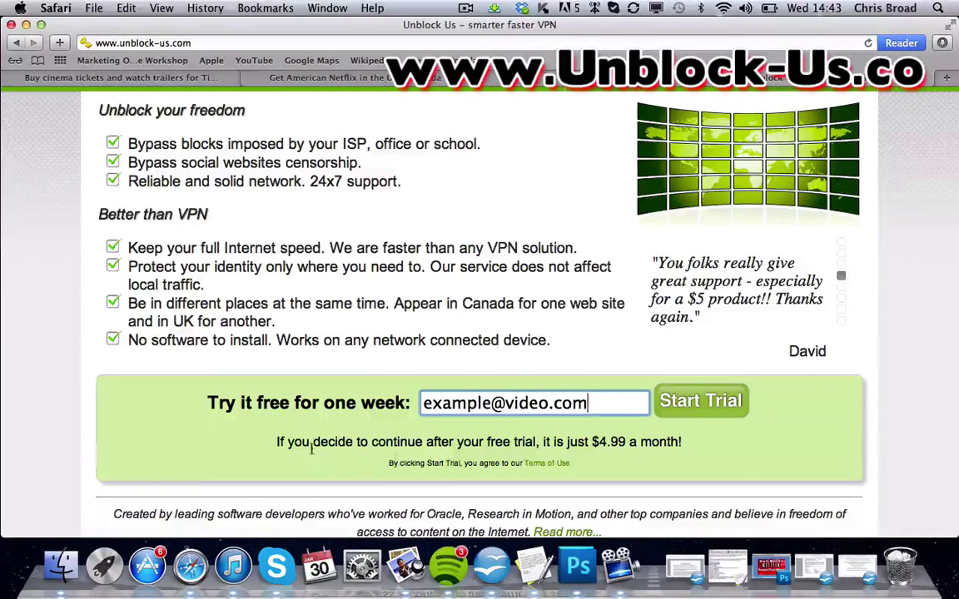